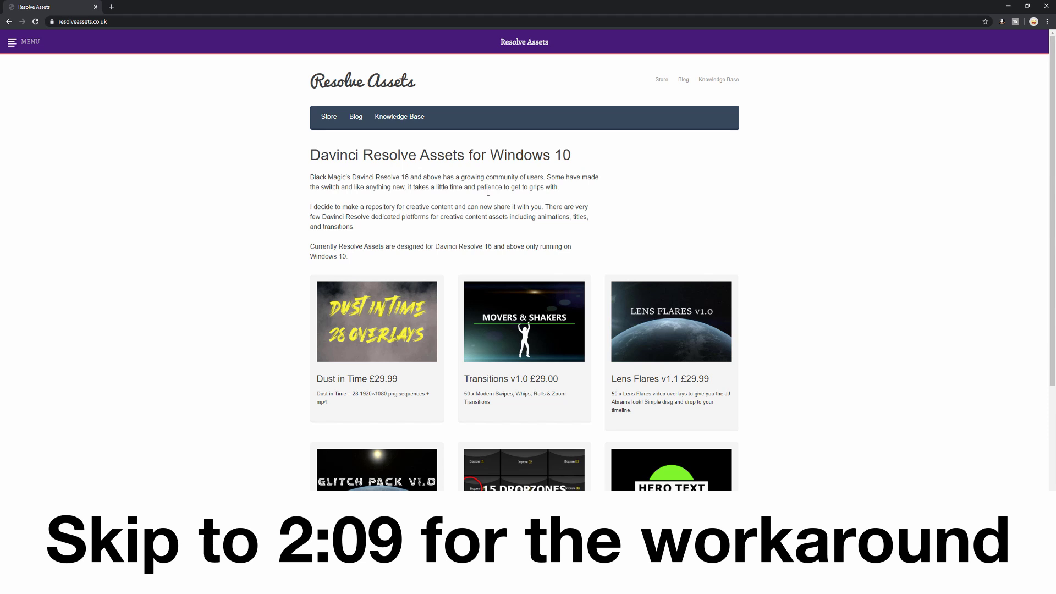
# Step: Close the Resolve Assets page in Chrome to get back to DaVinci Resolve's Edit page
pyautogui.click(1047, 5)
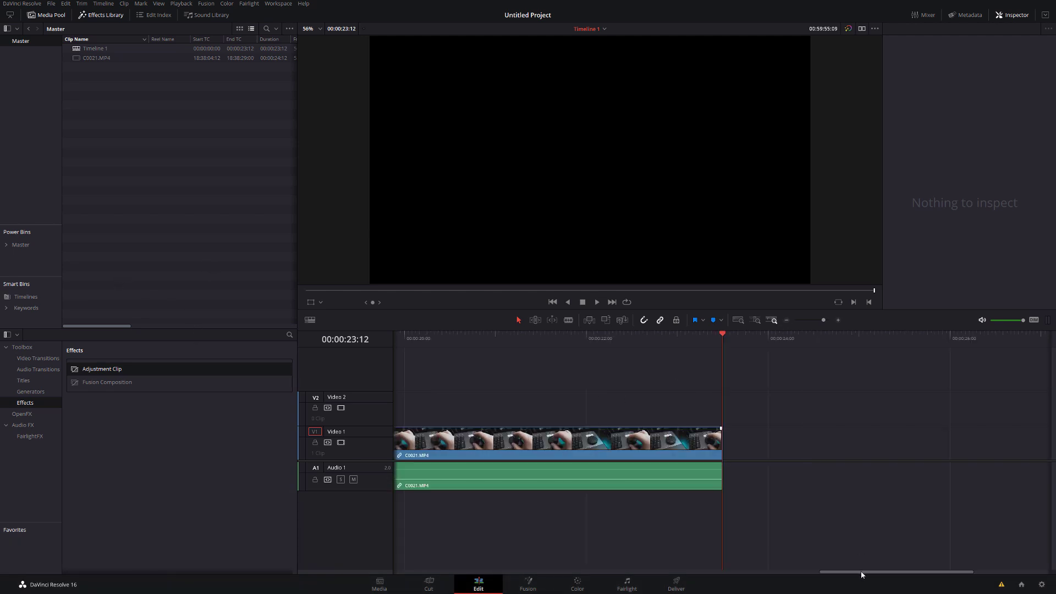
# Step: Place an Adjustment Clip on Video 2 at the timeline start and select it
pyautogui.moveTo(860, 571); pyautogui.dragTo(361, 568)
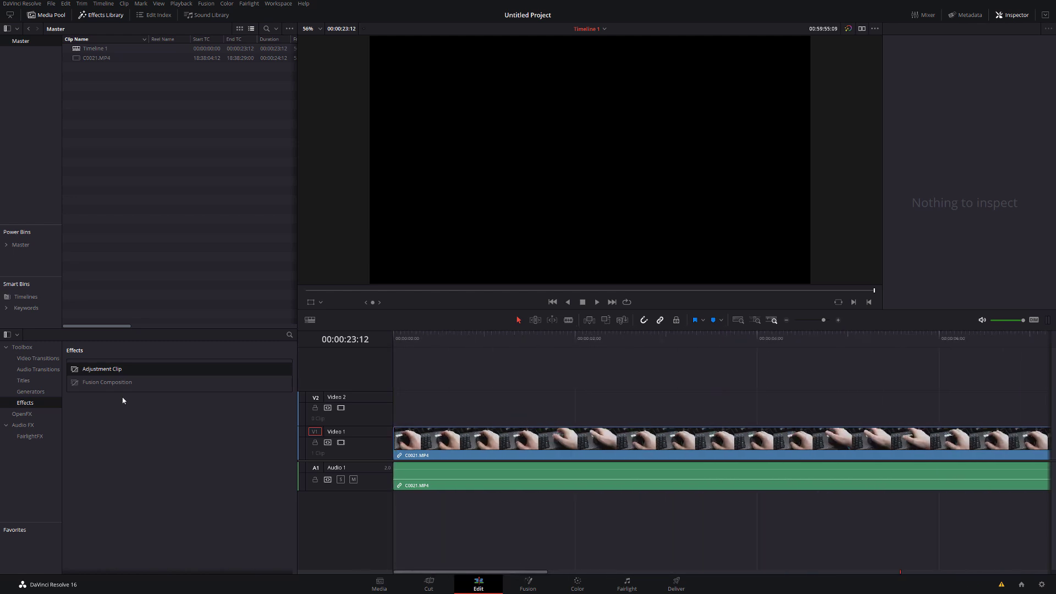
pyautogui.moveTo(110, 374); pyautogui.dragTo(395, 412)
pyautogui.click(439, 337)
pyautogui.click(447, 401)
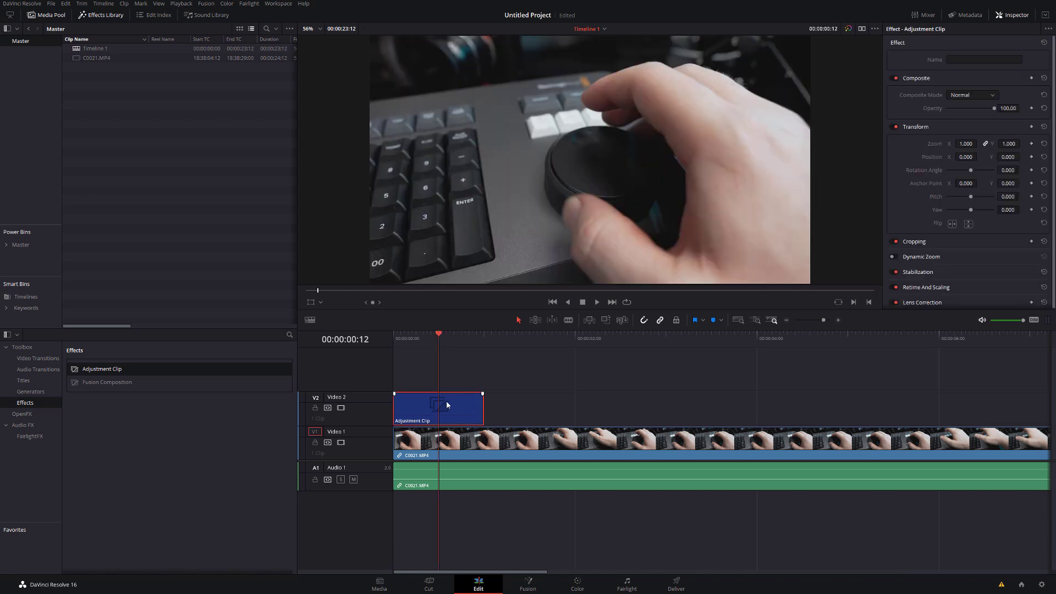
# Step: Preview the first second of C0021.MP4 and park the playhead at the one-second mark
pyautogui.click(483, 337)
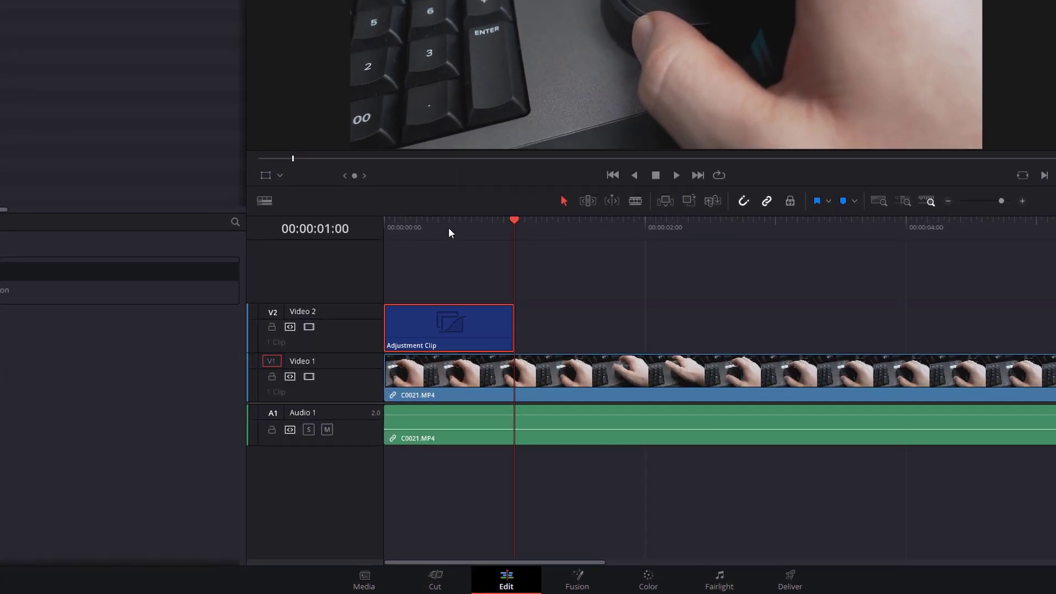
pyautogui.hotkey('alt', '/')
pyautogui.moveTo(507, 230); pyautogui.dragTo(383, 224)
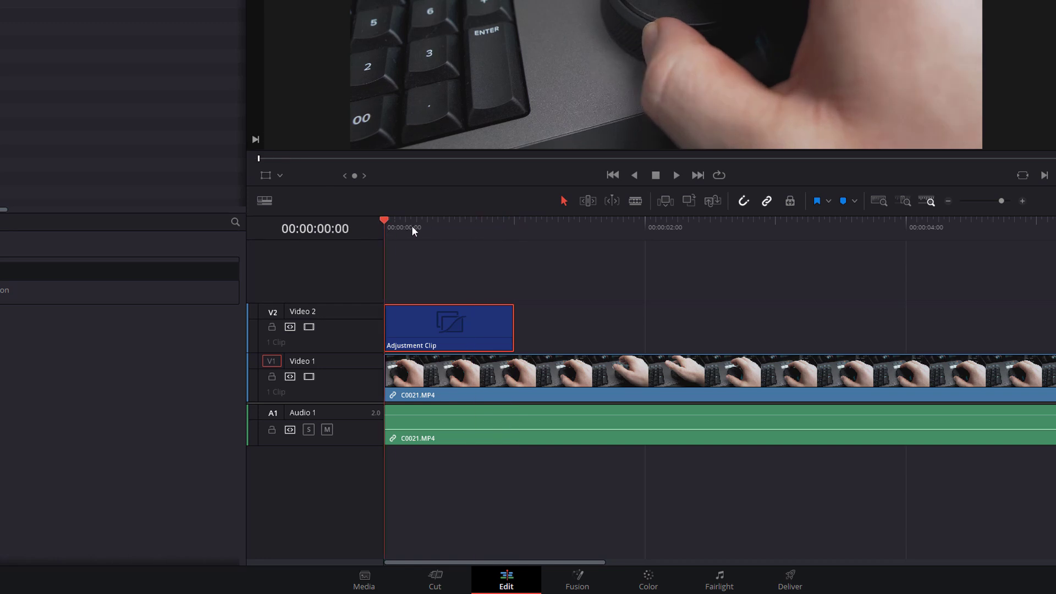
pyautogui.click(512, 227)
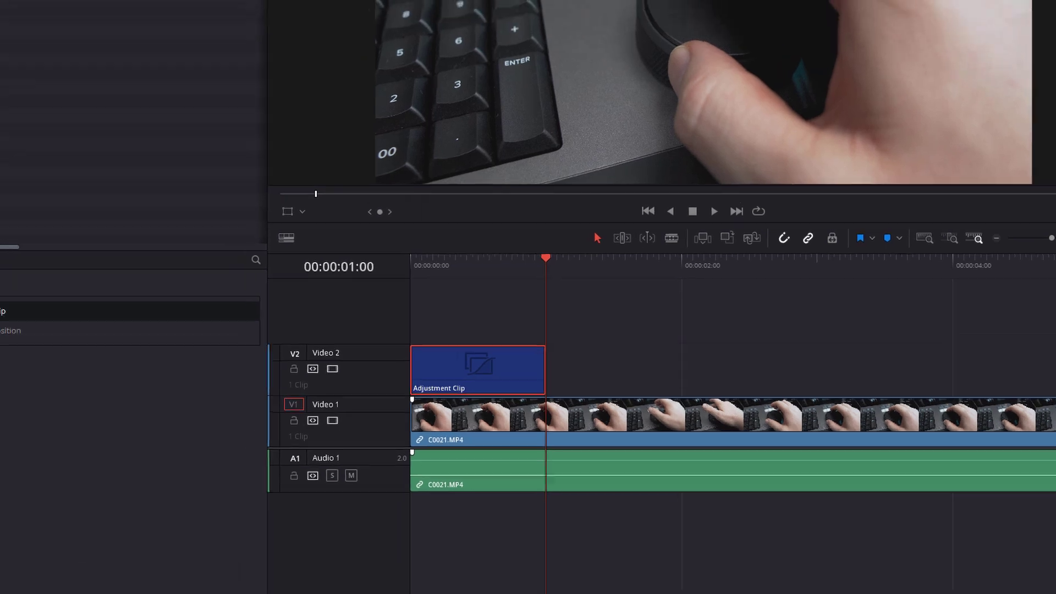
pyautogui.click(586, 582)
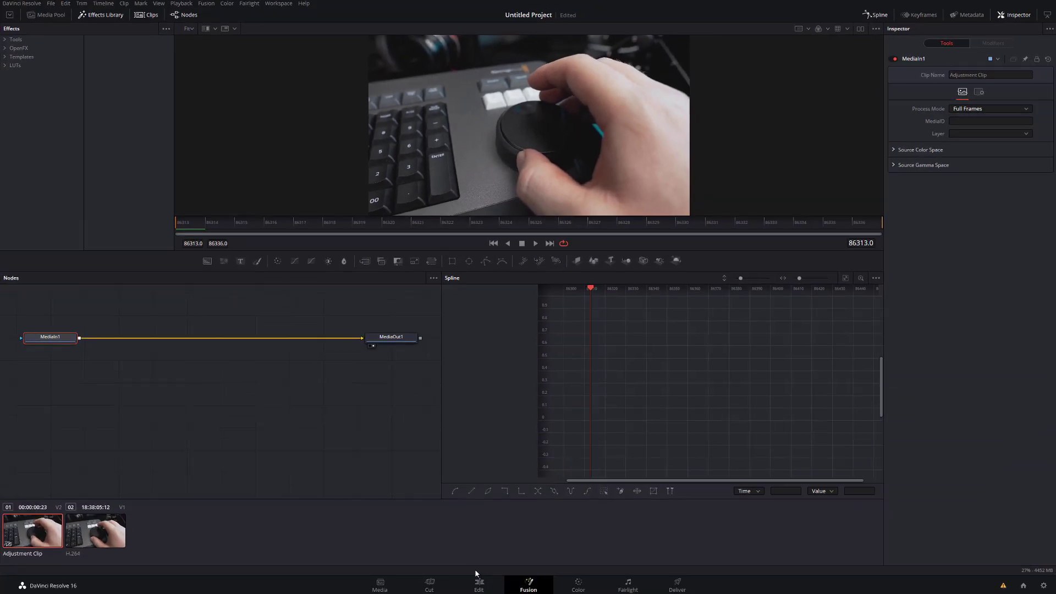
pyautogui.click(476, 584)
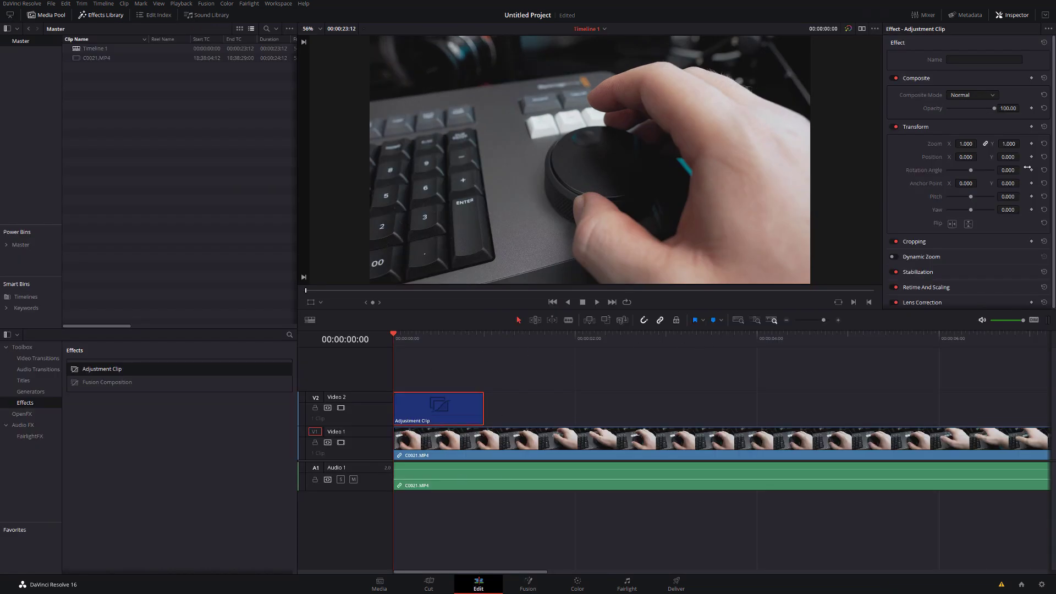
# Step: Keyframe the adjustment clip's Transform zoom, rename it 'example' and save the project
pyautogui.click(1032, 127)
pyautogui.press('space')
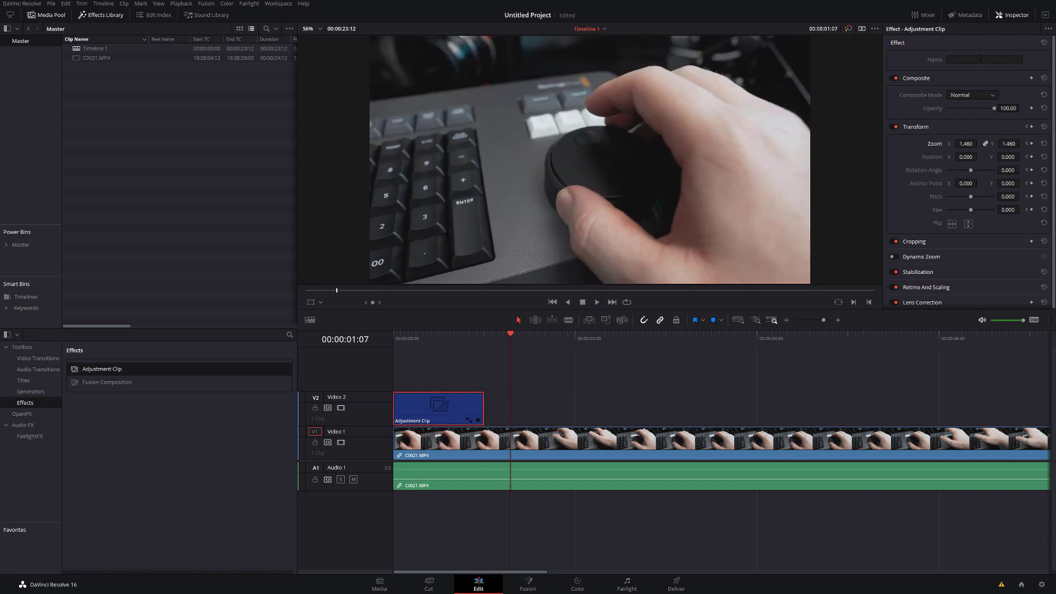
pyautogui.write('example')
pyautogui.press('Return')
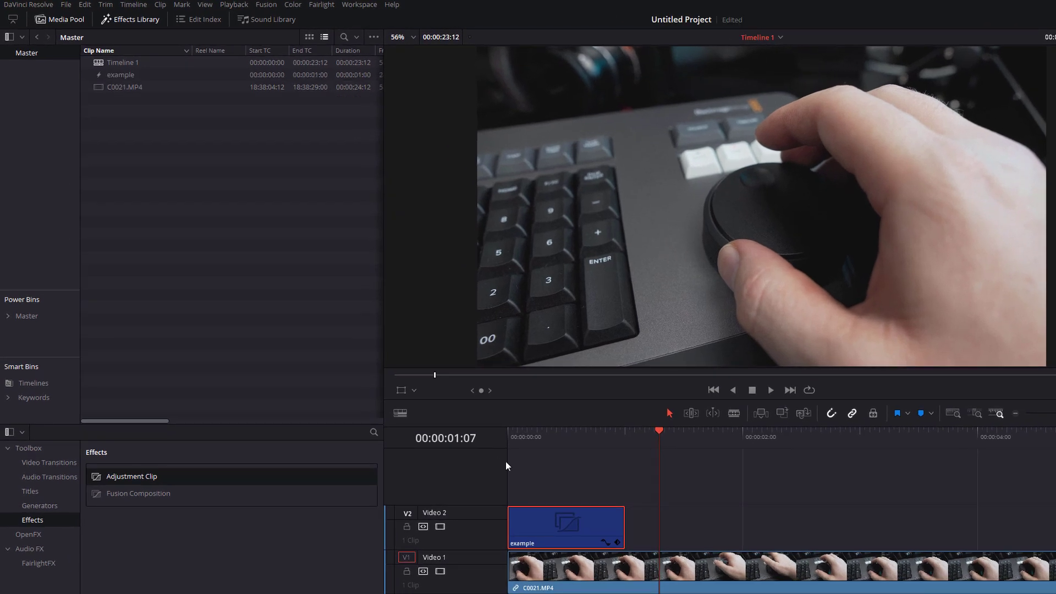
pyautogui.hotkey('ctrl', 's')
# Step: Replace the Video 2 clip with the saved 'example' clip from the Media Pool
pyautogui.click(607, 517)
pyautogui.press('Delete')
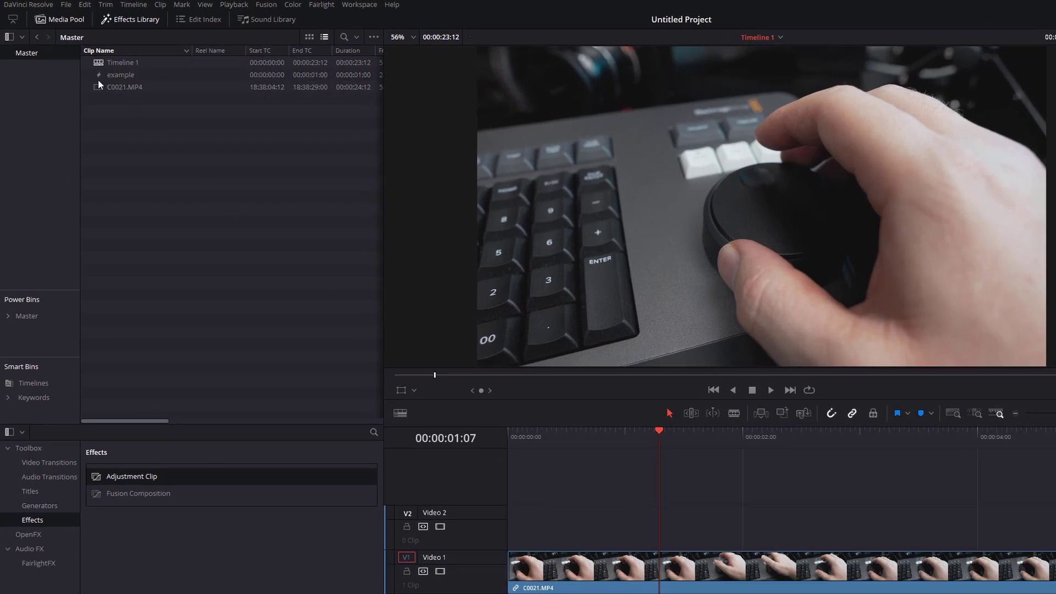
pyautogui.moveTo(104, 76); pyautogui.dragTo(508, 523)
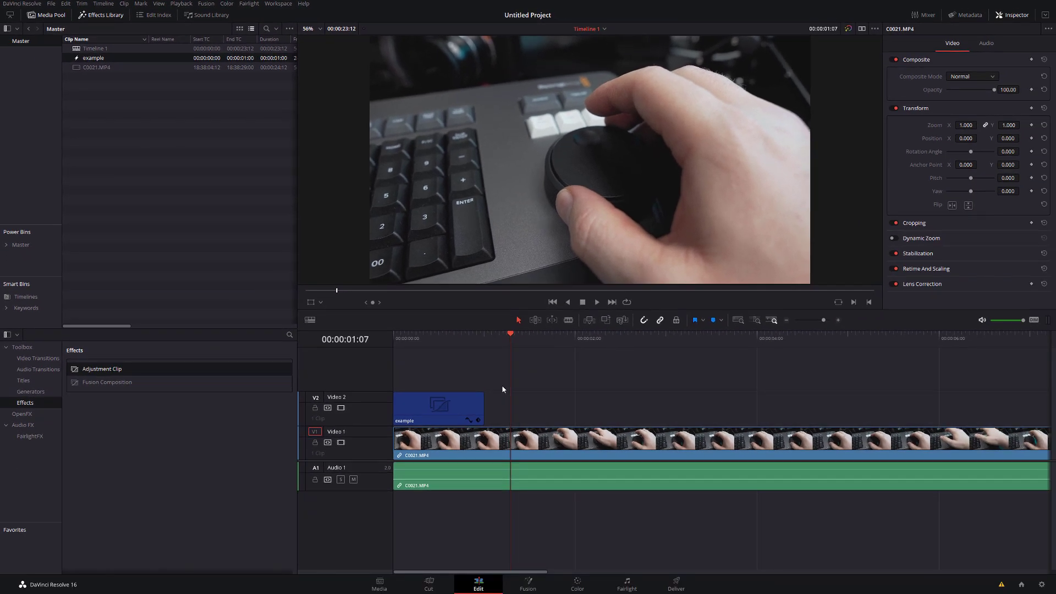
pyautogui.press('Home')
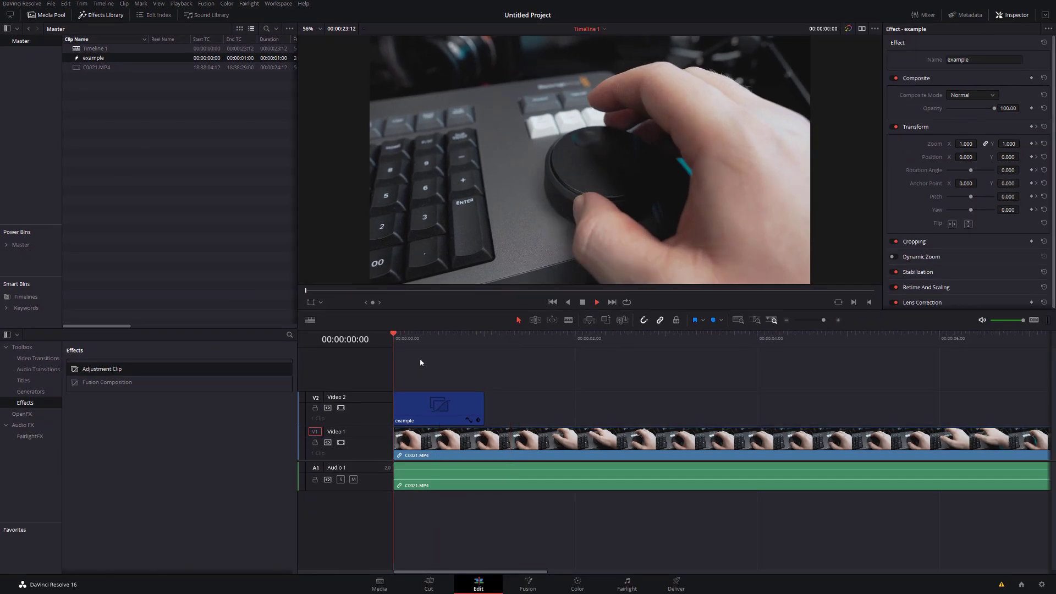
pyautogui.press('space')
pyautogui.press('space')
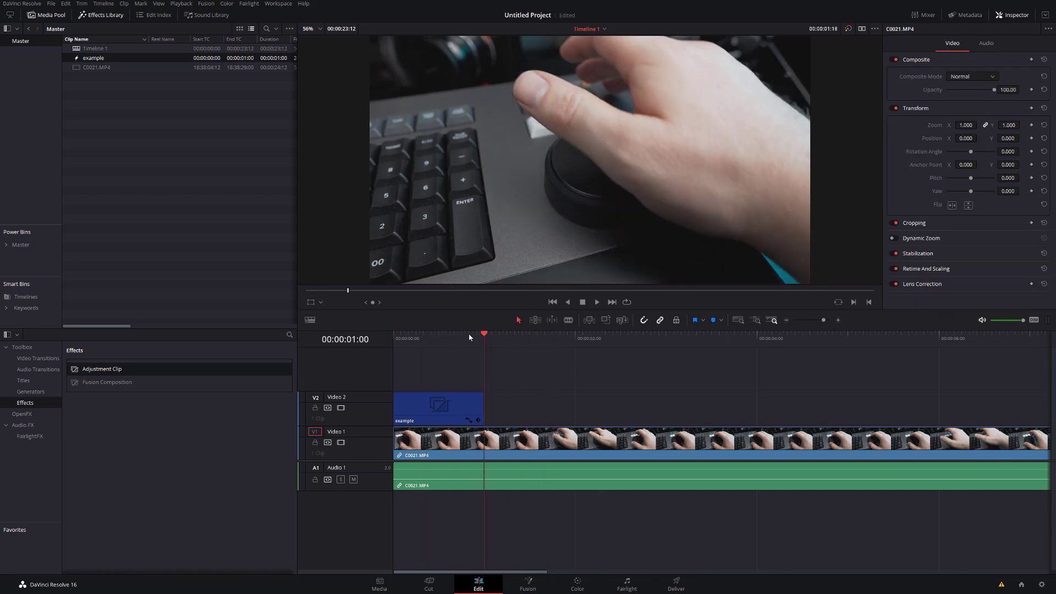
pyautogui.press('Home')
pyautogui.click(434, 404)
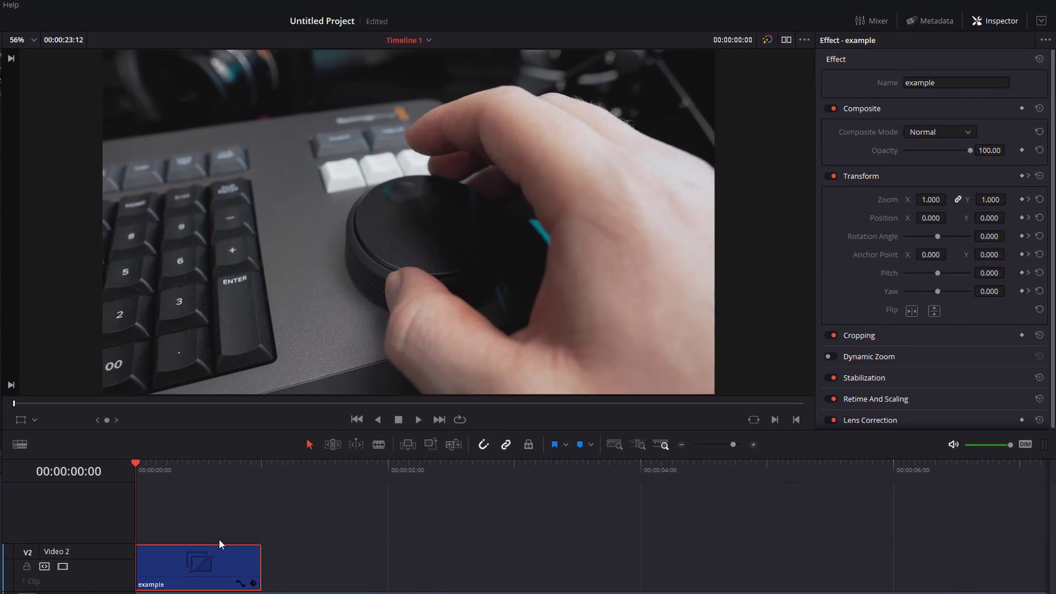
pyautogui.moveTo(199, 561)
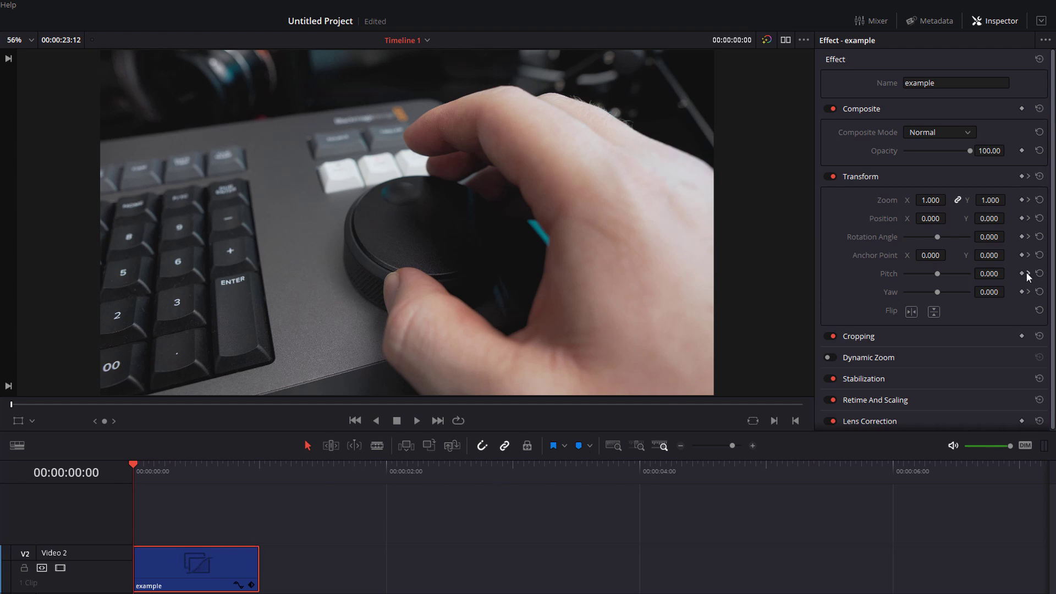
pyautogui.click(1029, 177)
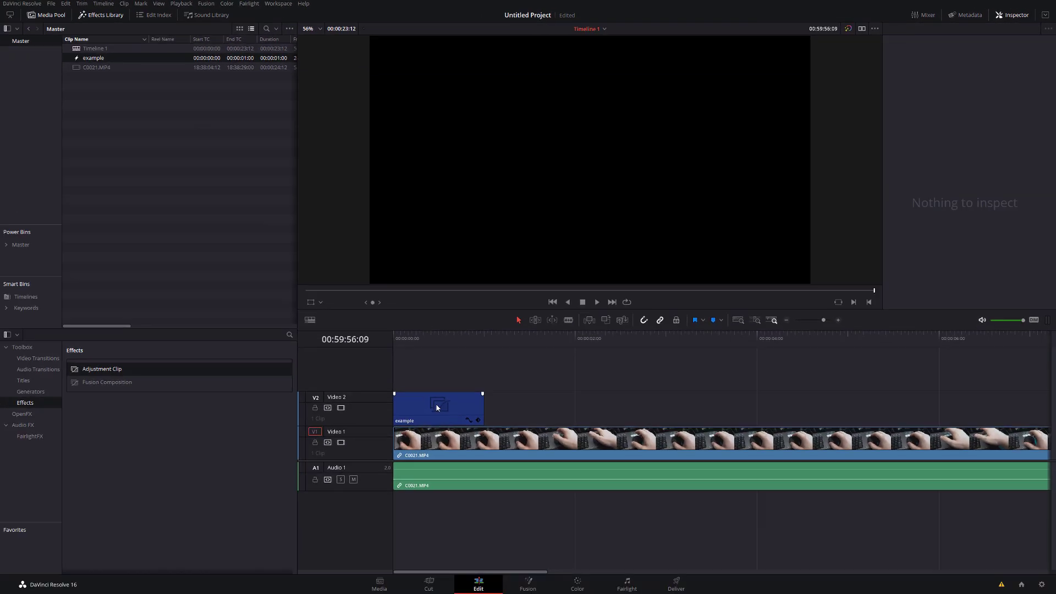
# Step: Undo the example clip, add a fresh adjustment clip on Video 2, and name it 'dummy'
pyautogui.hotkey('ctrl', 'z')
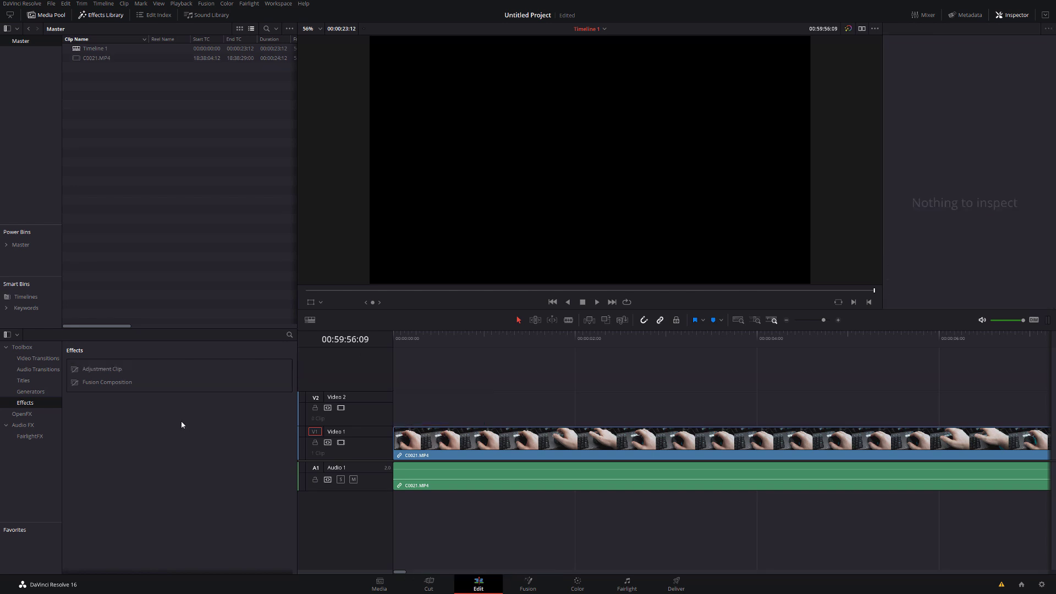
pyautogui.moveTo(101, 370); pyautogui.dragTo(410, 407)
pyautogui.click(432, 410)
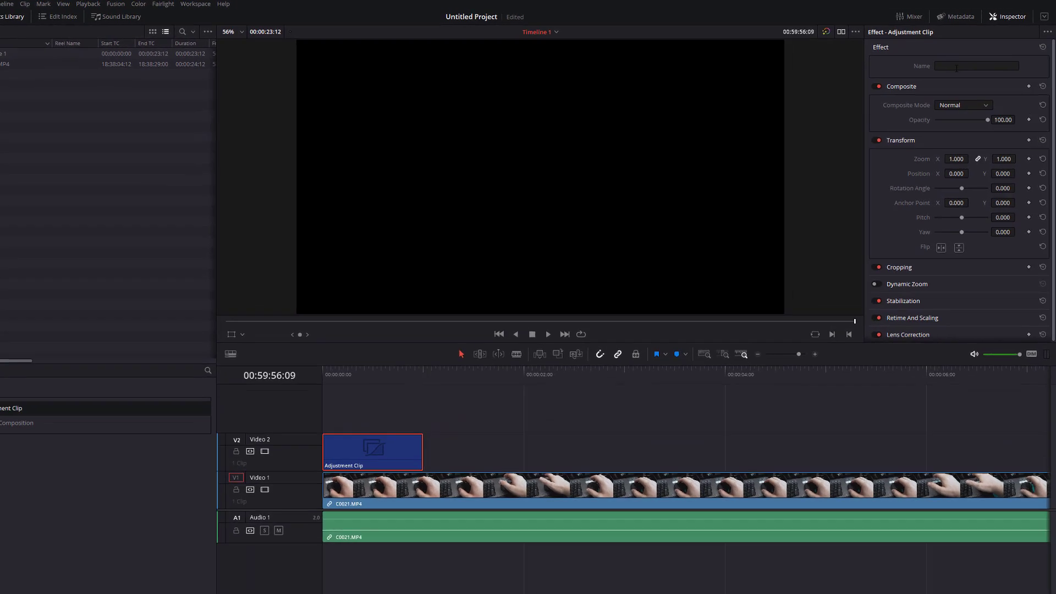
pyautogui.click(967, 60)
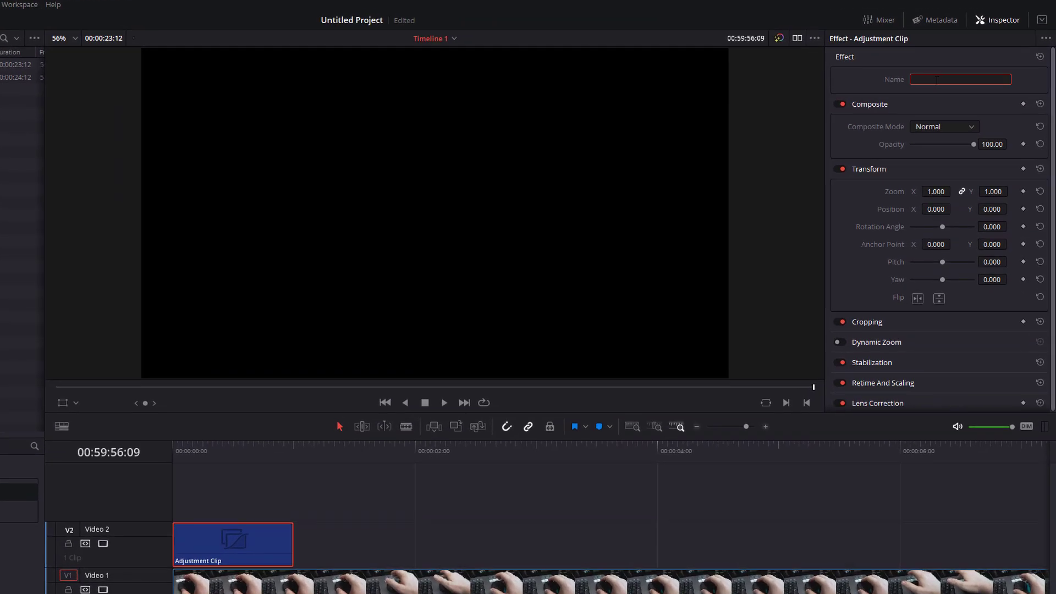
pyautogui.write('dummy')
pyautogui.click(781, 157)
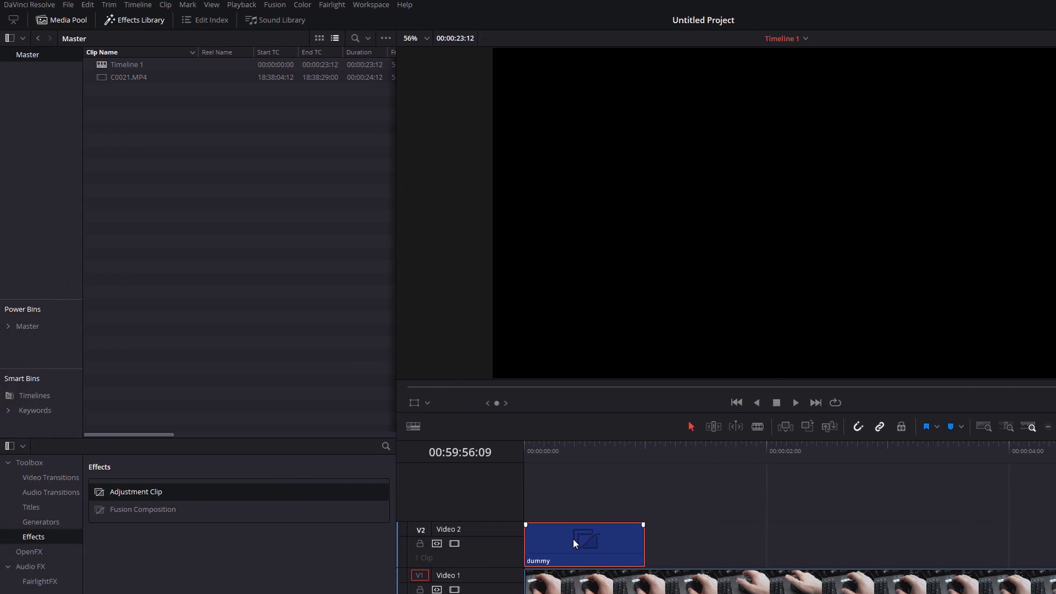
# Step: Save 'dummy' to the Media Pool, put it back on Video 2, save, and select it
pyautogui.moveTo(573, 538); pyautogui.dragTo(205, 220)
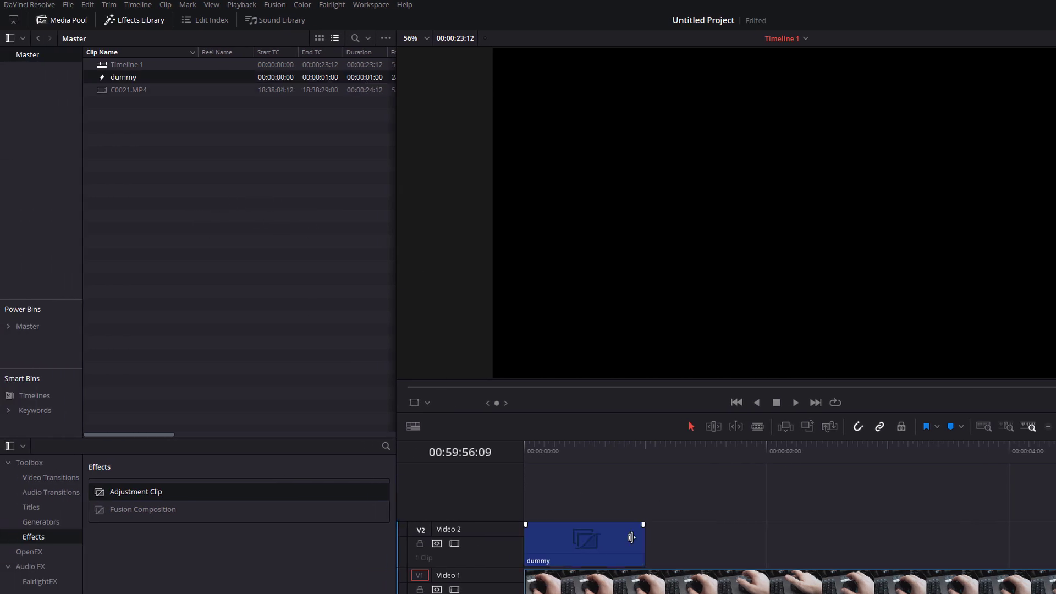
pyautogui.press('Delete')
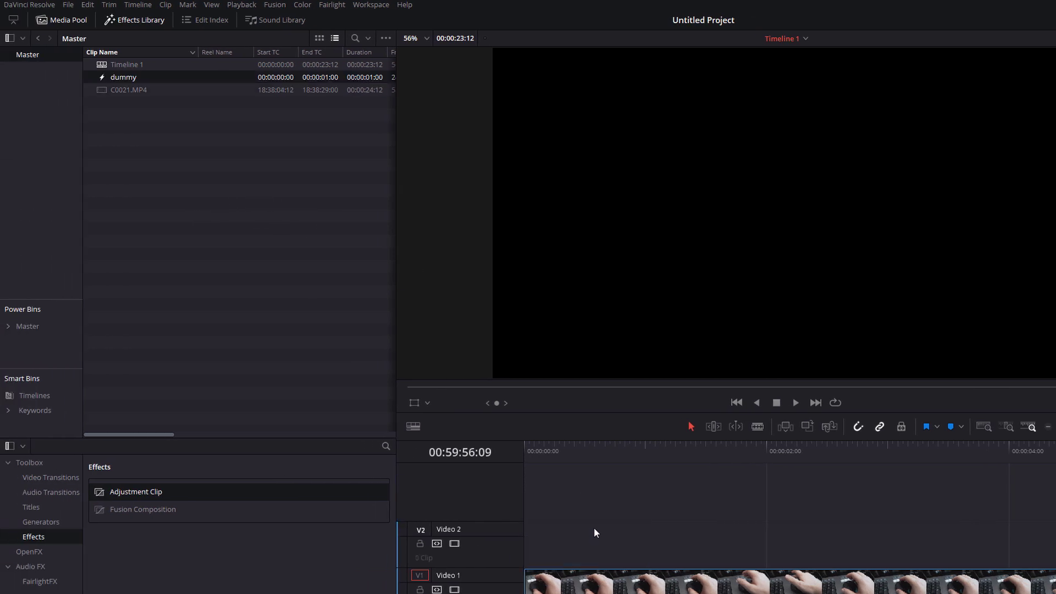
pyautogui.moveTo(120, 84); pyautogui.dragTo(527, 538)
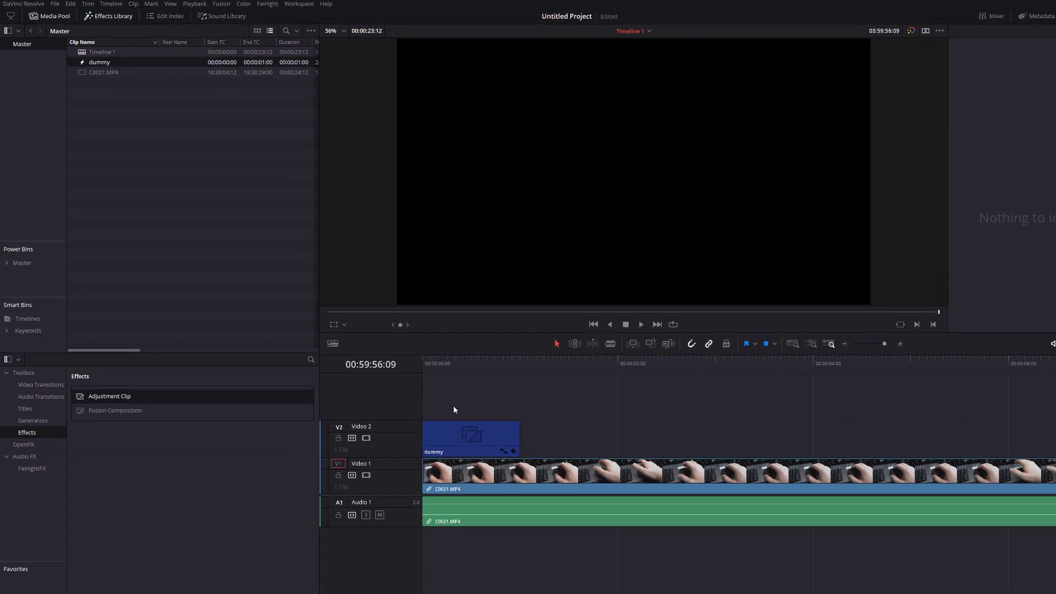
pyautogui.hotkey('ctrl', 's')
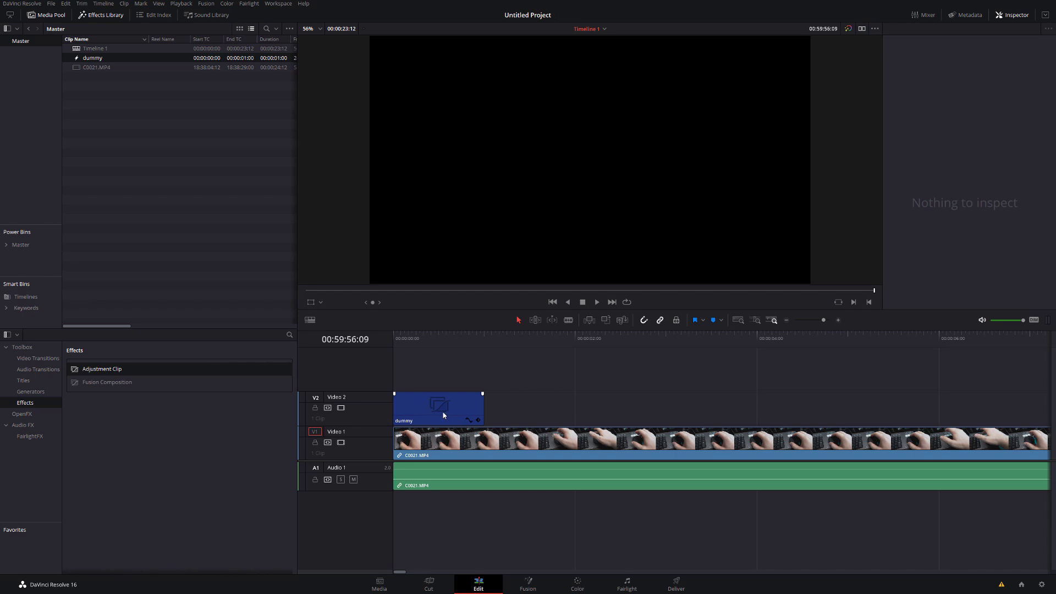
pyautogui.click(431, 421)
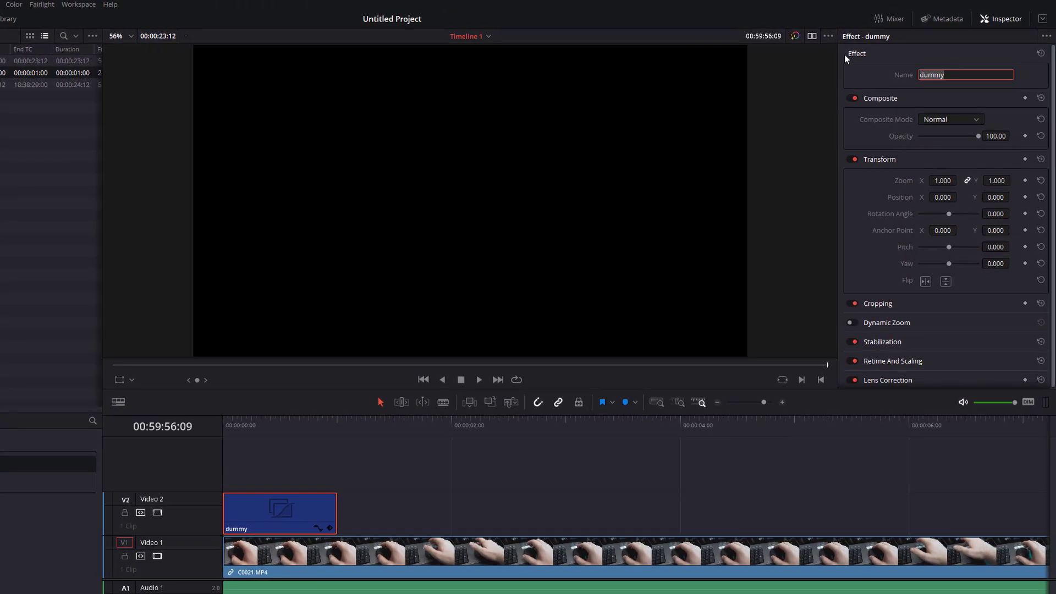
# Step: Rename the clip 'zoomin' and add a Transform keyframe at the timeline start
pyautogui.write('zoomin')
pyautogui.press('Return')
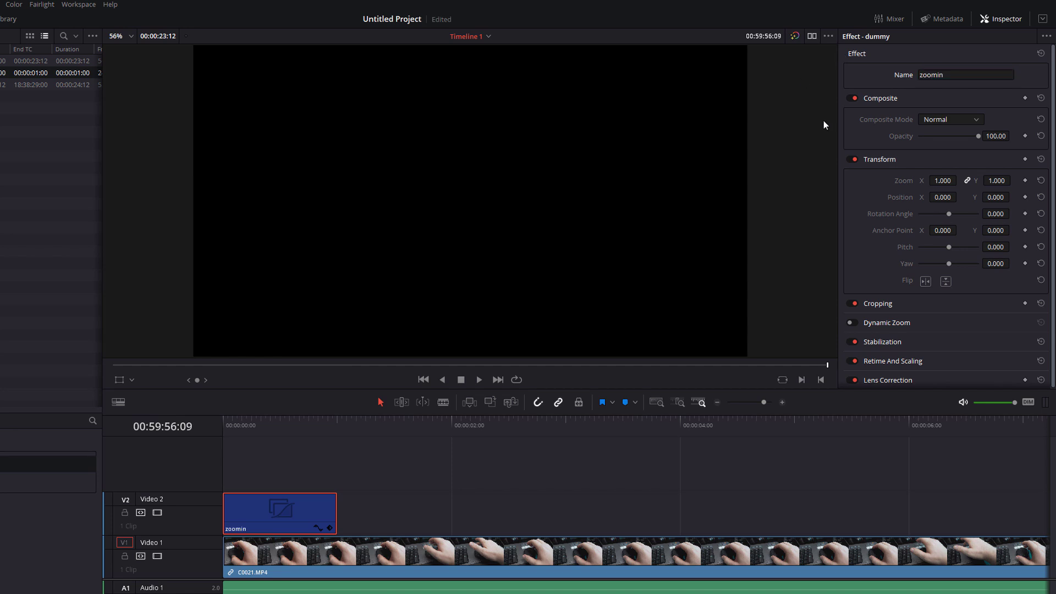
pyautogui.click(313, 421)
pyautogui.click(260, 510)
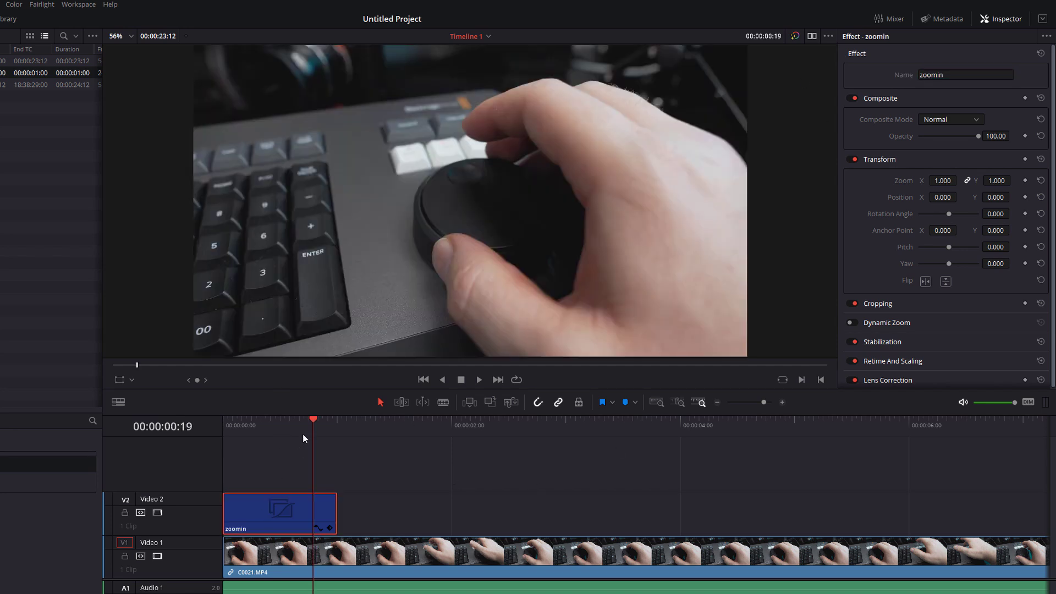
pyautogui.click(231, 428)
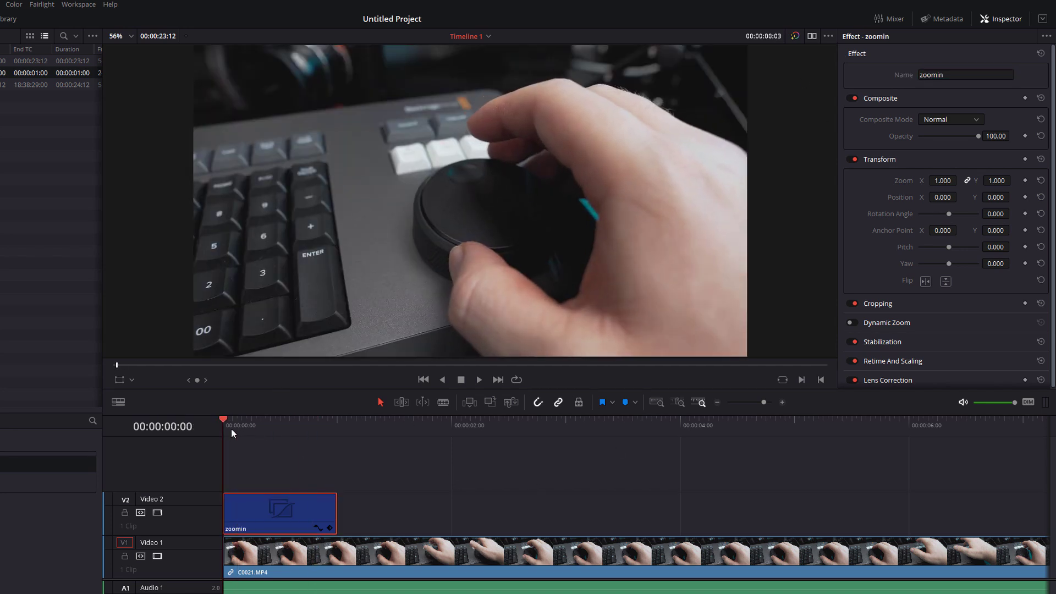
pyautogui.click(1025, 159)
# Step: Raise Zoom to 2.800 at one second, preview the zoom-in, and save zoomin to the Media Pool
pyautogui.moveTo(319, 427); pyautogui.dragTo(338, 427)
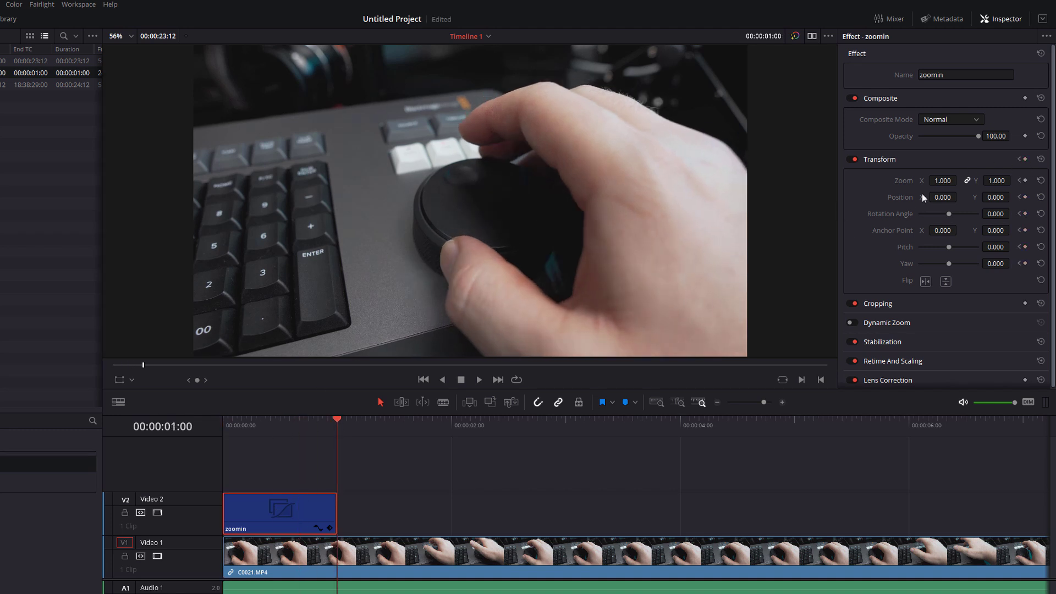
pyautogui.moveTo(943, 181); pyautogui.dragTo(969, 181)
pyautogui.moveTo(318, 420); pyautogui.dragTo(227, 427)
pyautogui.press('space')
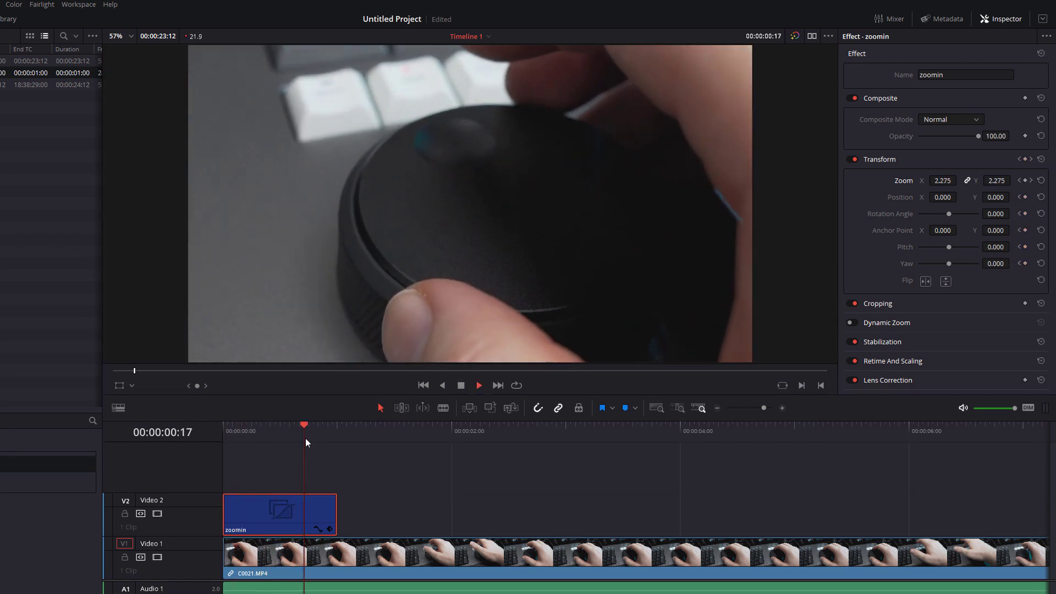
pyautogui.press('space')
pyautogui.click(446, 484)
pyautogui.moveTo(276, 510); pyautogui.dragTo(170, 196)
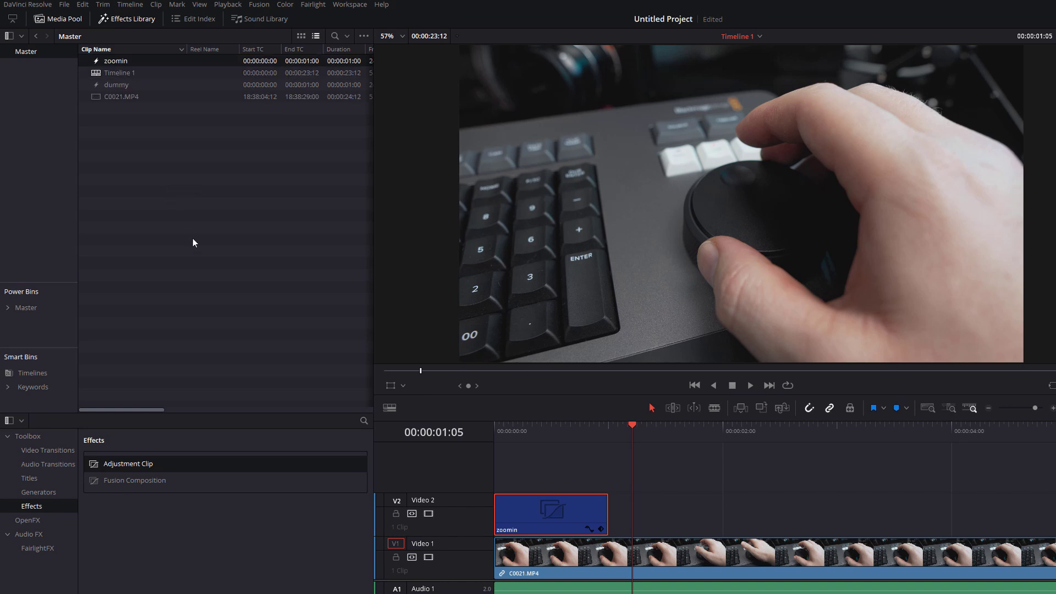
# Step: Swap the Video 2 clip for the saved zoomin clip and play it to confirm the zoom persists
pyautogui.click(544, 514)
pyautogui.press('Delete')
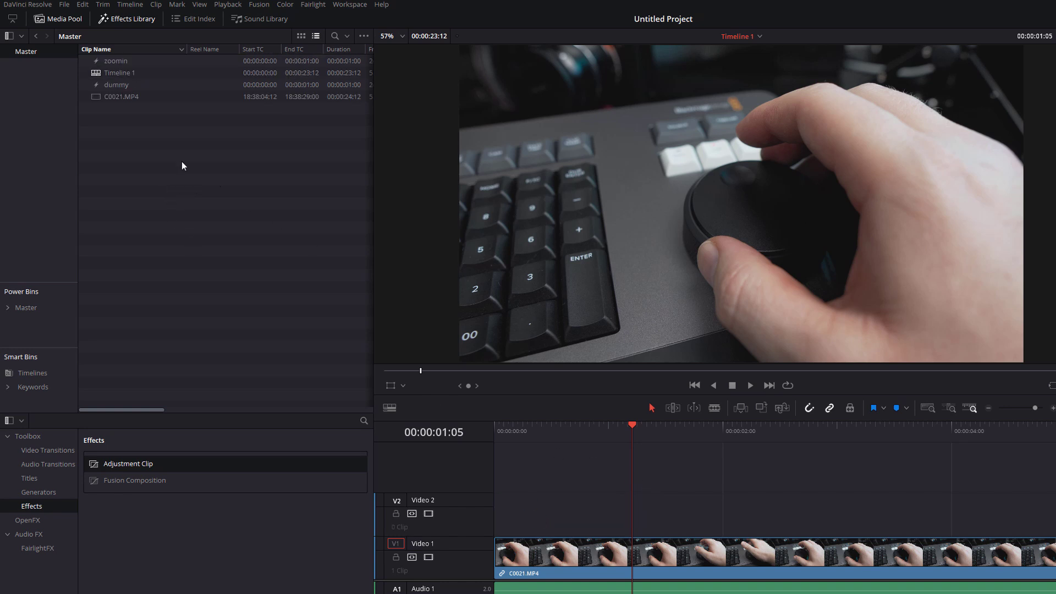
pyautogui.moveTo(116, 60); pyautogui.dragTo(496, 509)
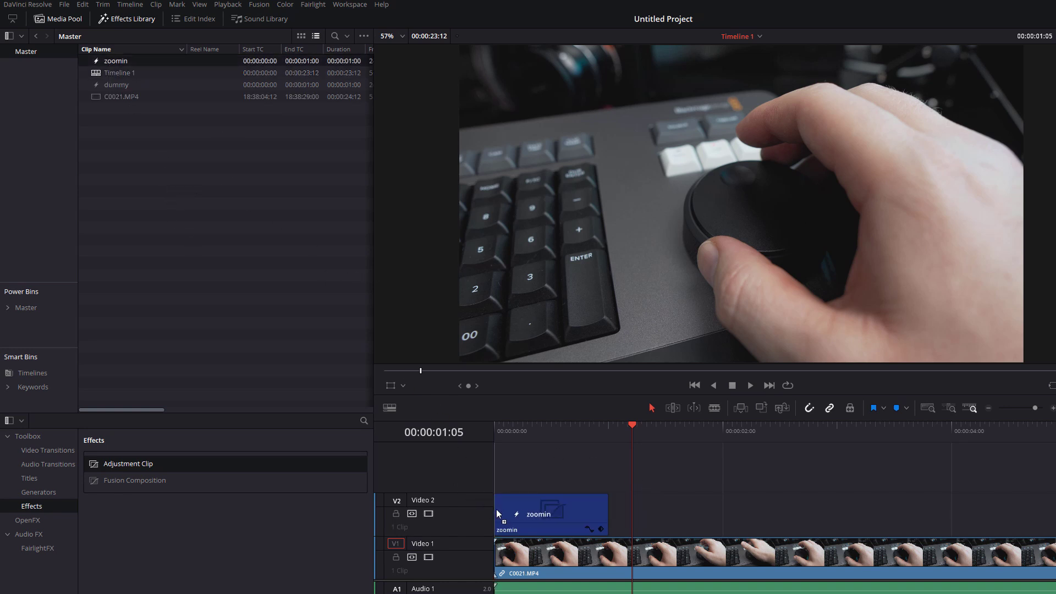
pyautogui.press('Home')
pyautogui.press('space')
pyautogui.press('space')
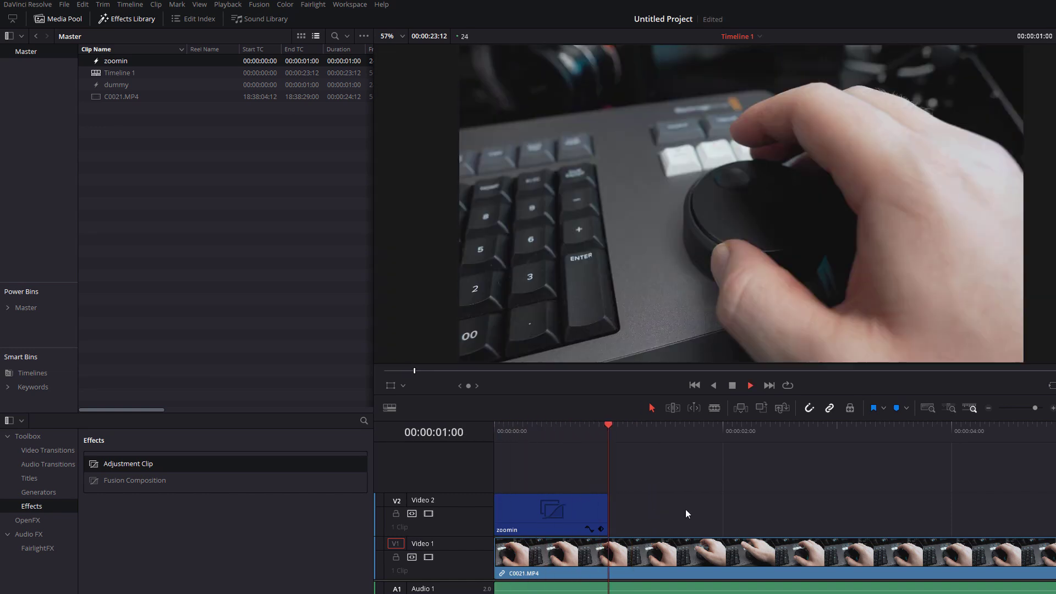
# Step: Save zoomin into the Master power bin, test it on Video 2, then clear Video 2
pyautogui.click(24, 309)
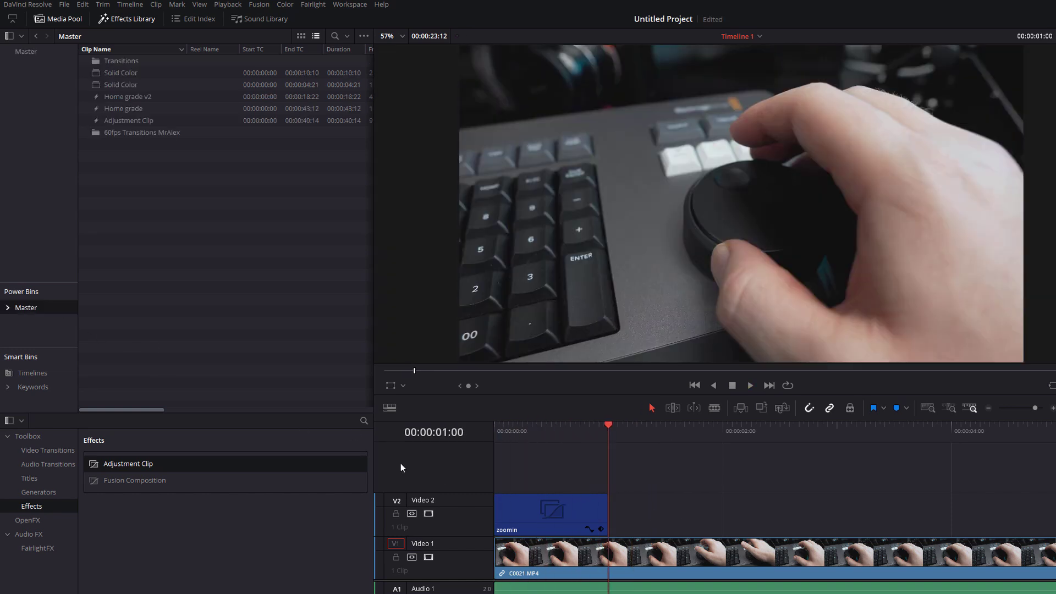
pyautogui.moveTo(536, 507); pyautogui.dragTo(213, 264)
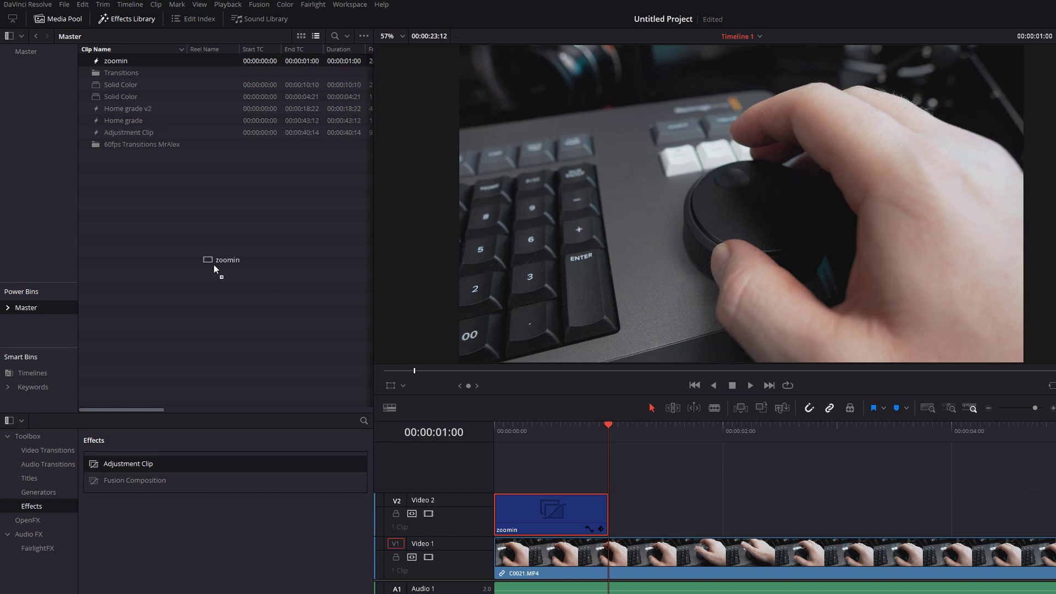
pyautogui.press('Delete')
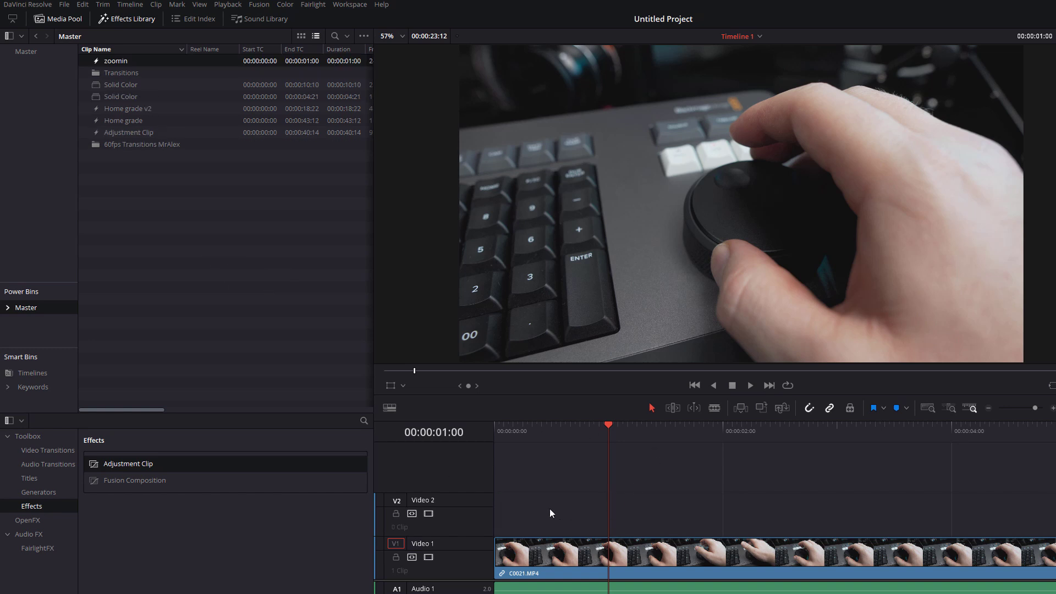
pyautogui.moveTo(115, 61); pyautogui.dragTo(494, 510)
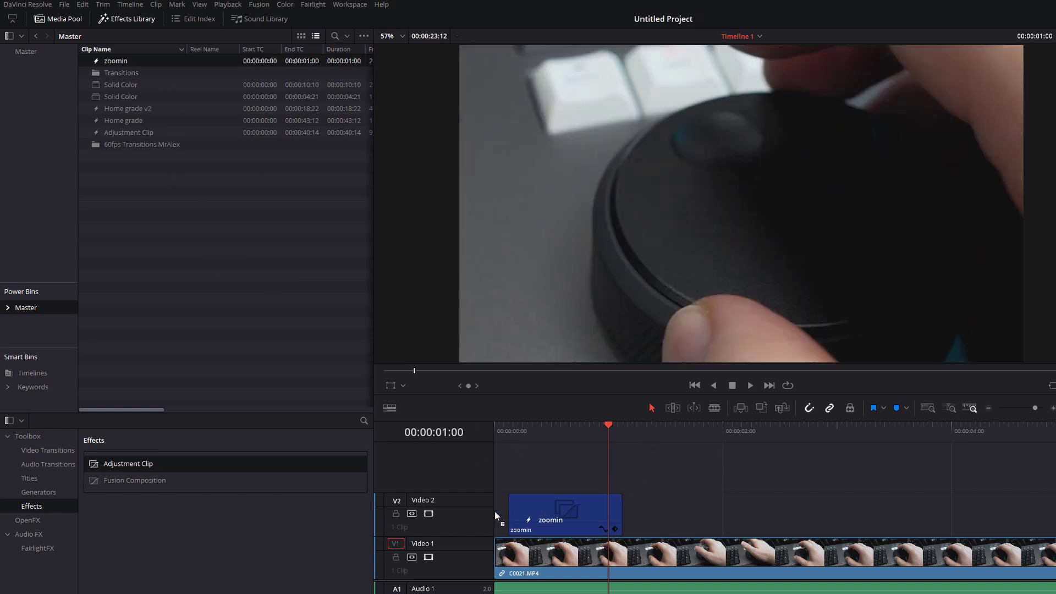
pyautogui.hotkey('ctrl', 'z')
pyautogui.hotkey('ctrl', 'shift', 'z')
pyautogui.click(518, 432)
pyautogui.press('space')
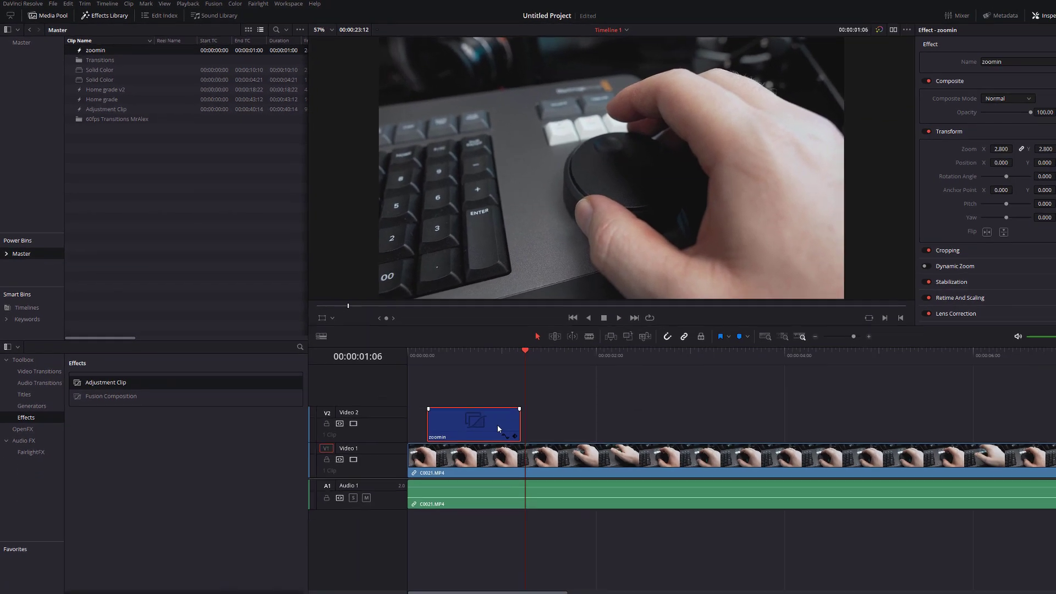
pyautogui.press('Delete')
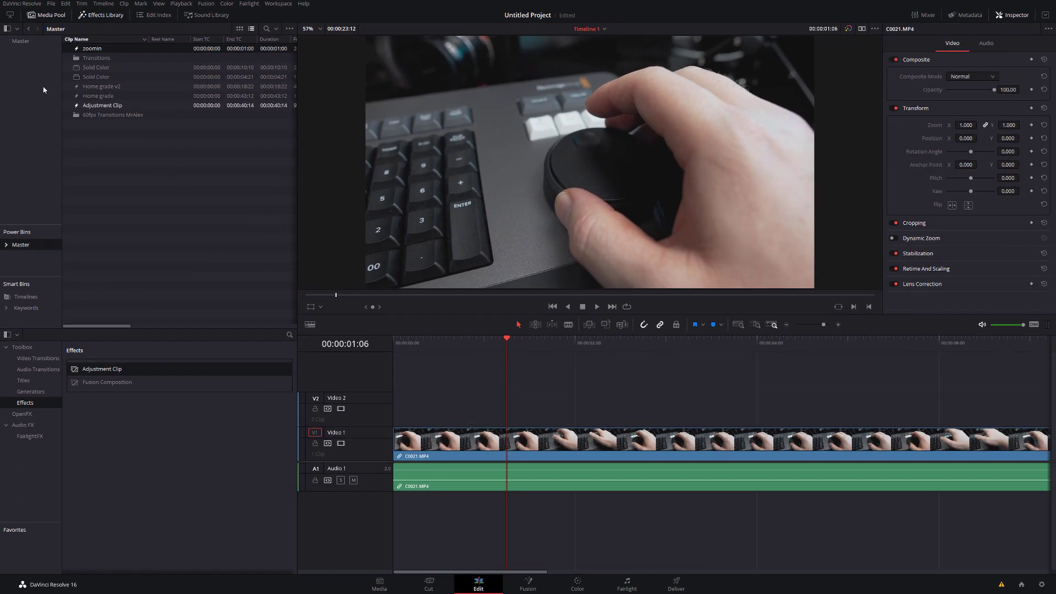
# Step: Switch to the main Master bin and drop the 'dummy' clip onto Video 2 at the start
pyautogui.click(18, 45)
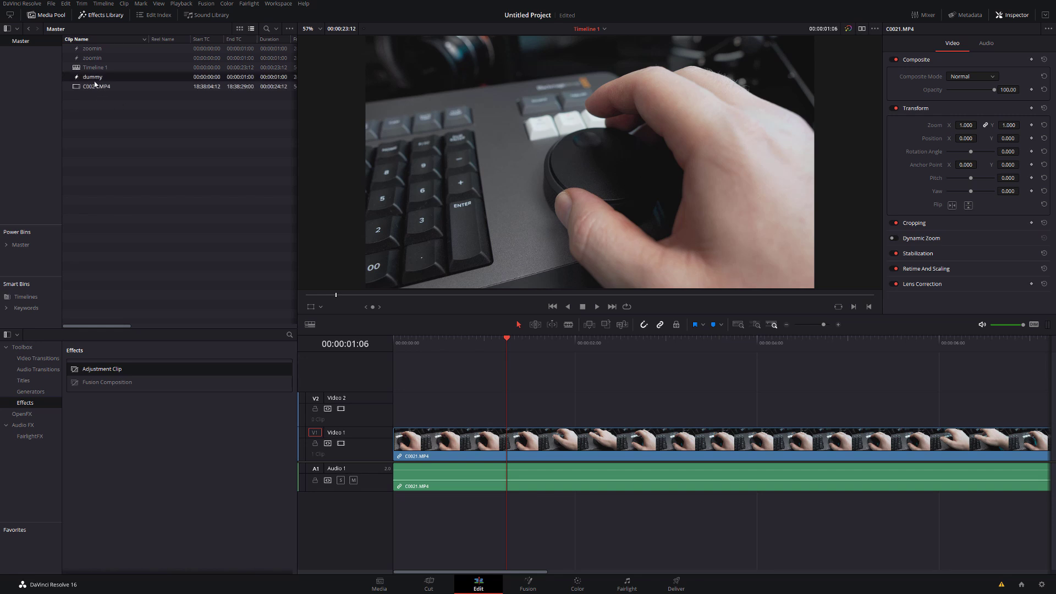
pyautogui.moveTo(92, 77); pyautogui.dragTo(400, 413)
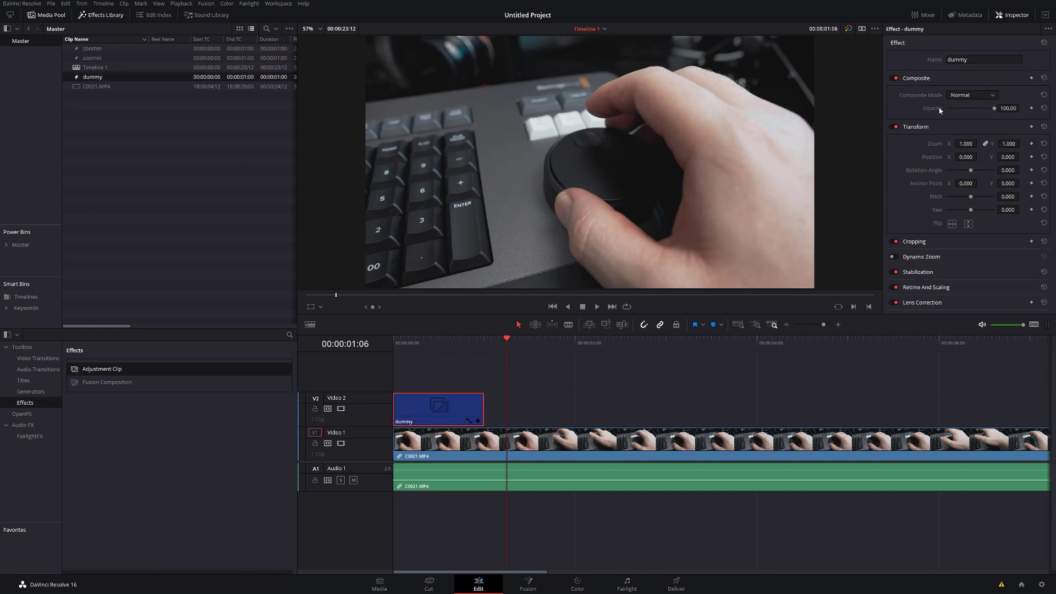
pyautogui.click(547, 424)
pyautogui.click(440, 415)
pyautogui.press('Delete')
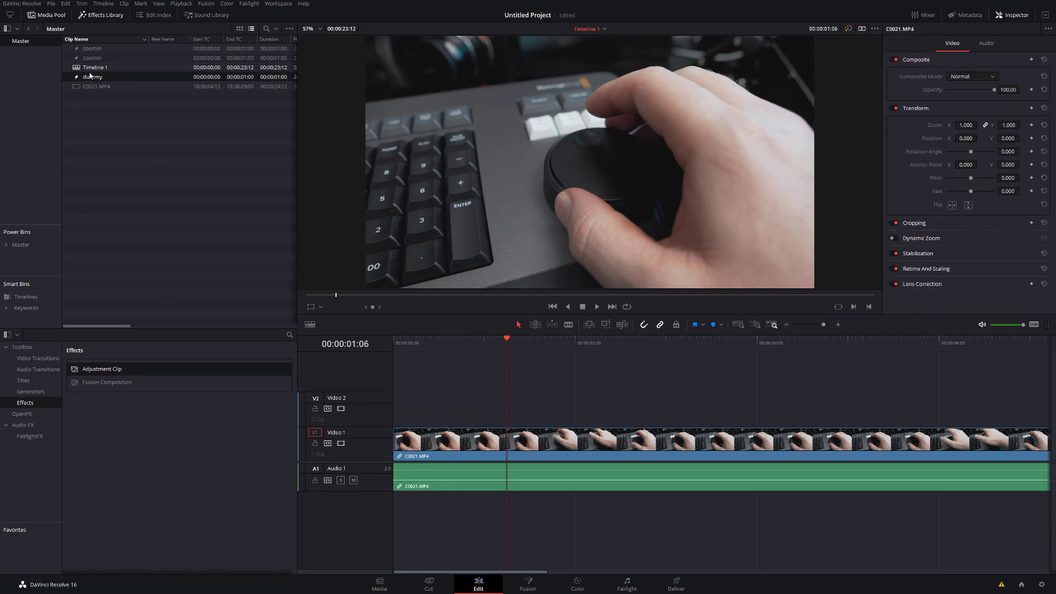
pyautogui.moveTo(398, 353); pyautogui.dragTo(401, 413)
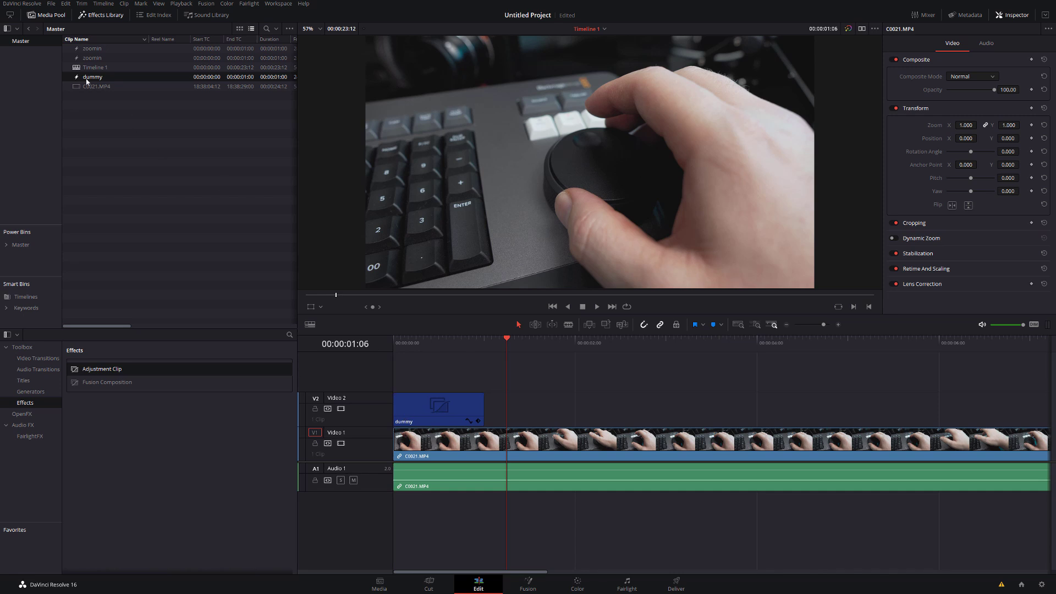